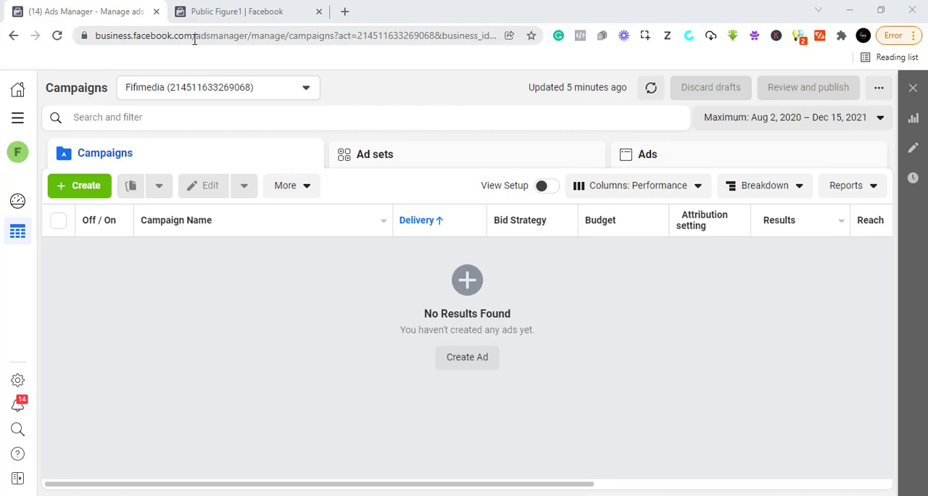
Step: Open the list of Pages in the business settings of the Fifi Media account
{"action": "left_click", "coordinate": [18, 118]}
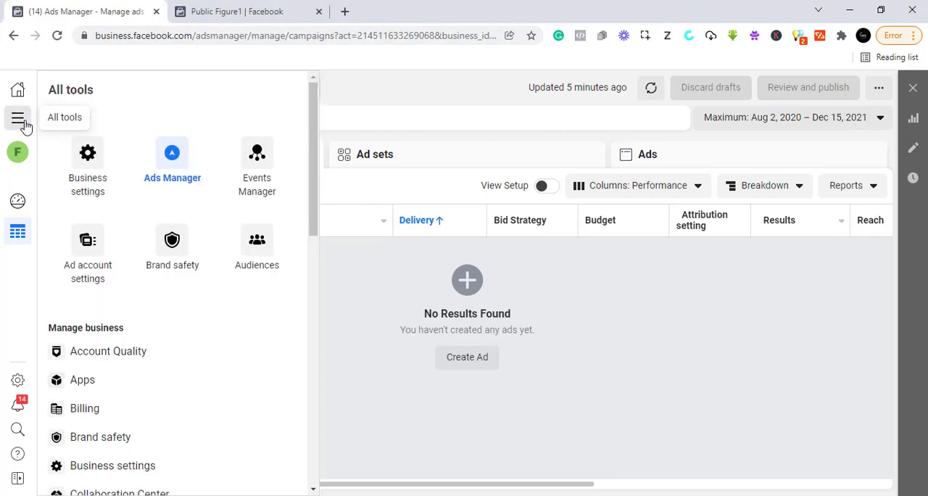
{"action": "left_click", "coordinate": [84, 170]}
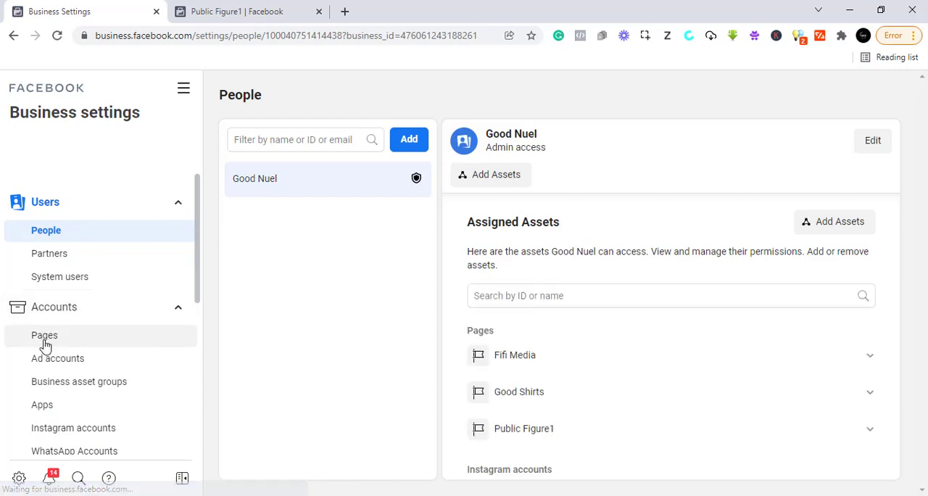
{"action": "left_click", "coordinate": [43, 341]}
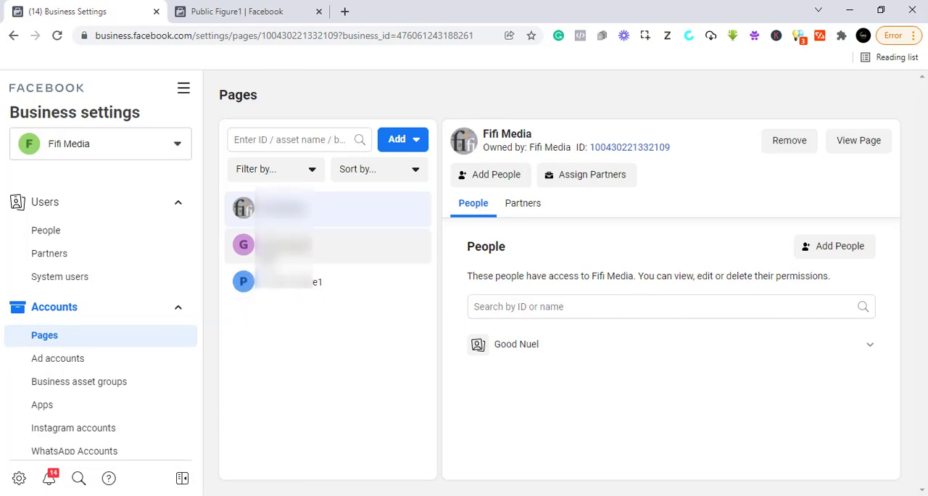
Step: Start creating a new Page of the type Artist, band or public figure and name it "What i want"
{"action": "left_click", "coordinate": [397, 139]}
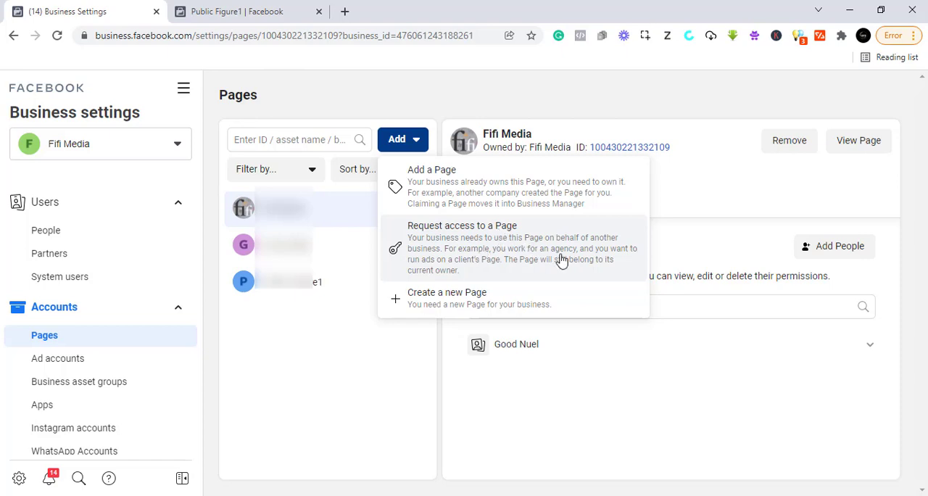
{"action": "left_click", "coordinate": [455, 303]}
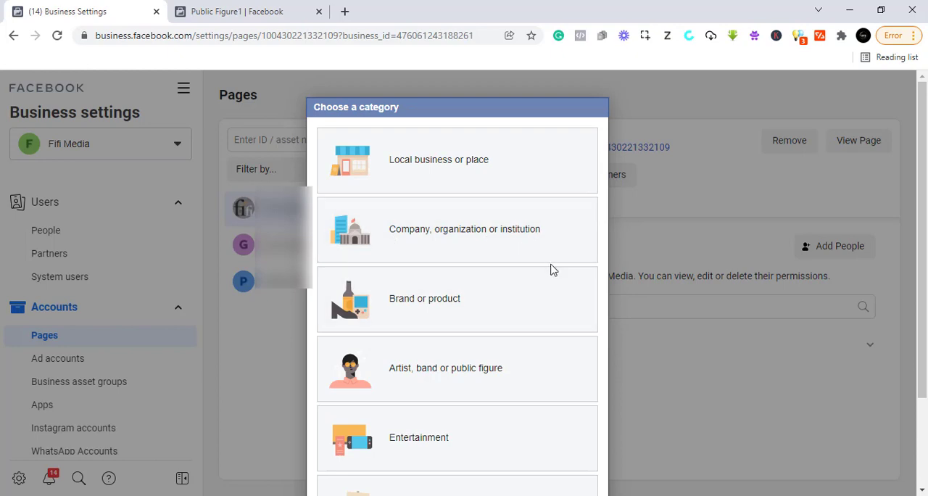
{"action": "scroll", "coordinate": [547, 270], "scroll_direction": "down", "scroll_amount": 1}
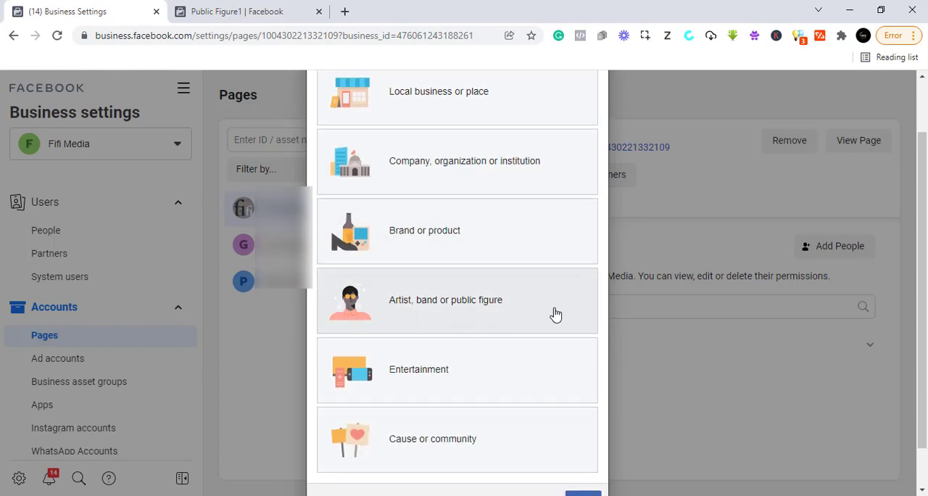
{"action": "scroll", "coordinate": [452, 337], "scroll_direction": "down", "scroll_amount": 1}
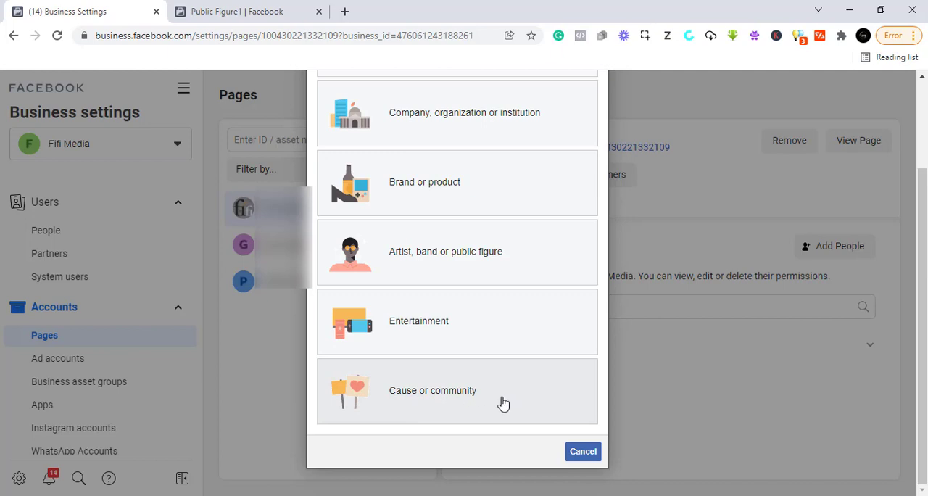
{"action": "scroll", "coordinate": [479, 388], "scroll_direction": "up", "scroll_amount": 3}
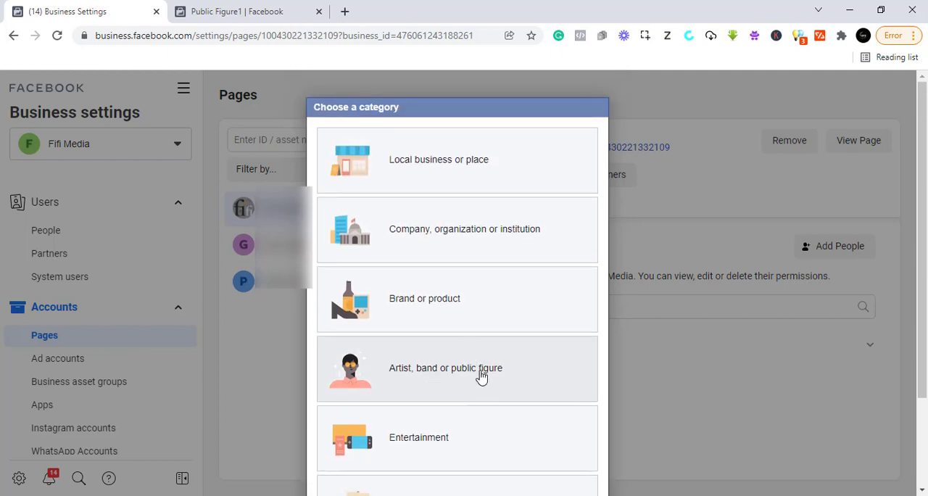
{"action": "left_click", "coordinate": [428, 378]}
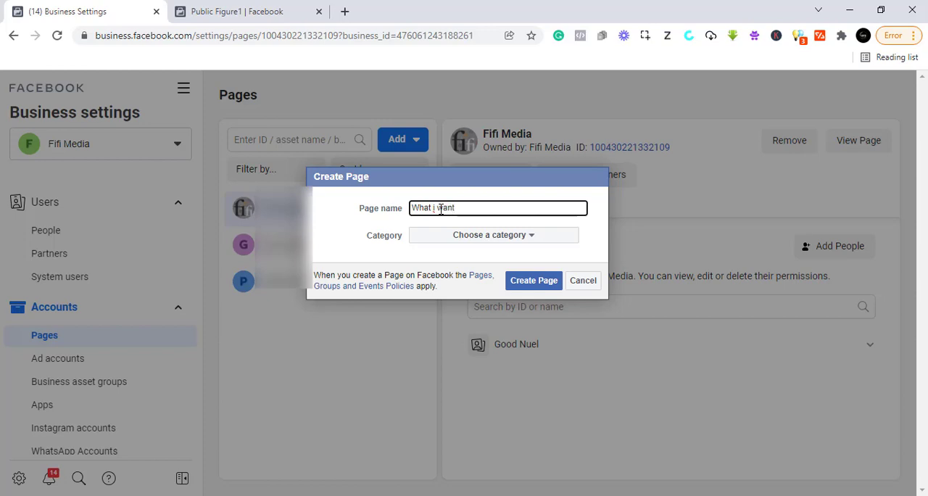
Step: Set the new Page's category to Entrepreneur and create the Page
{"action": "left_click", "coordinate": [490, 235]}
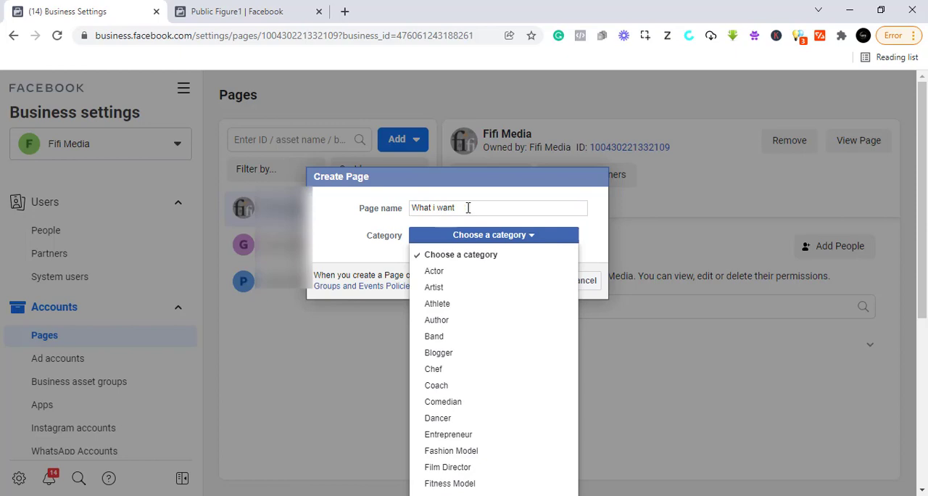
{"action": "scroll", "coordinate": [471, 420], "scroll_direction": "down", "scroll_amount": 1}
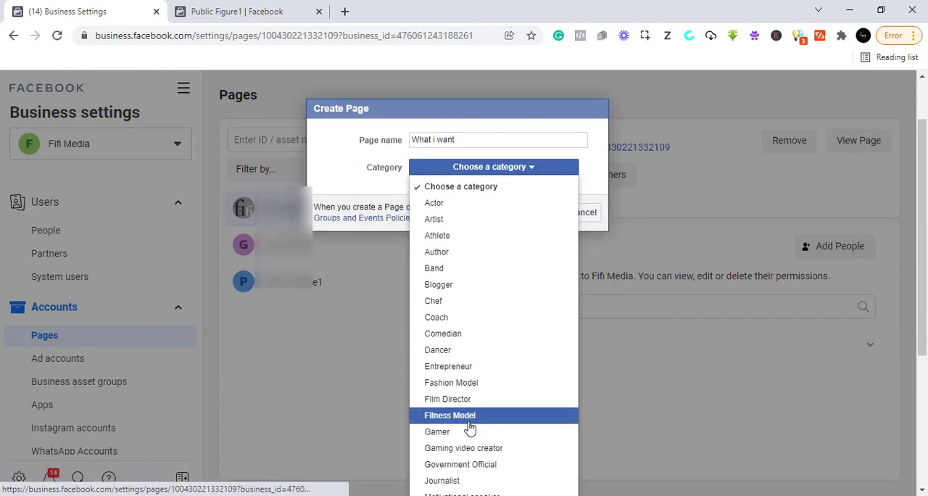
{"action": "scroll", "coordinate": [470, 431], "scroll_direction": "down", "scroll_amount": 1}
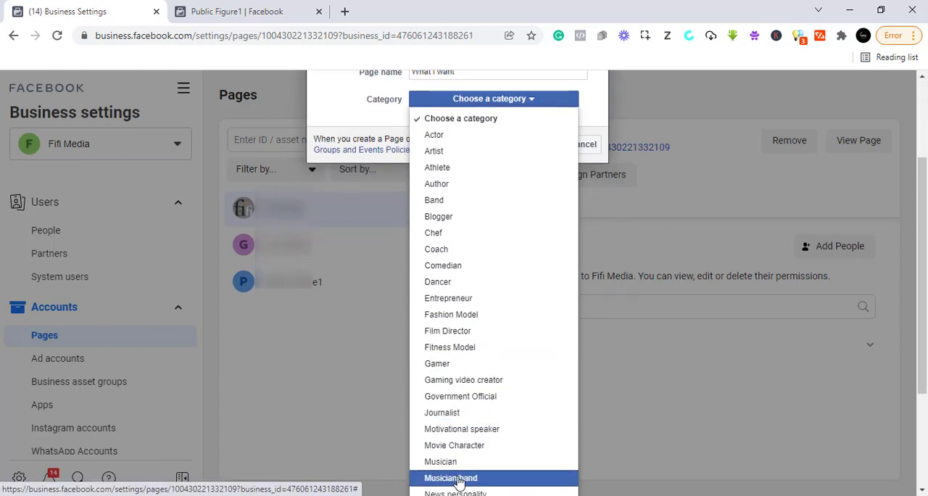
{"action": "scroll", "coordinate": [458, 474], "scroll_direction": "up", "scroll_amount": 1}
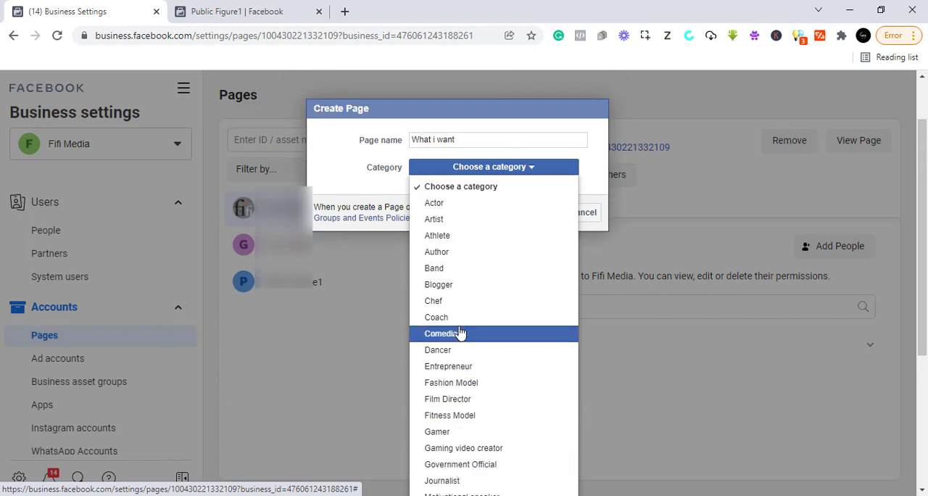
{"action": "left_click", "coordinate": [454, 369]}
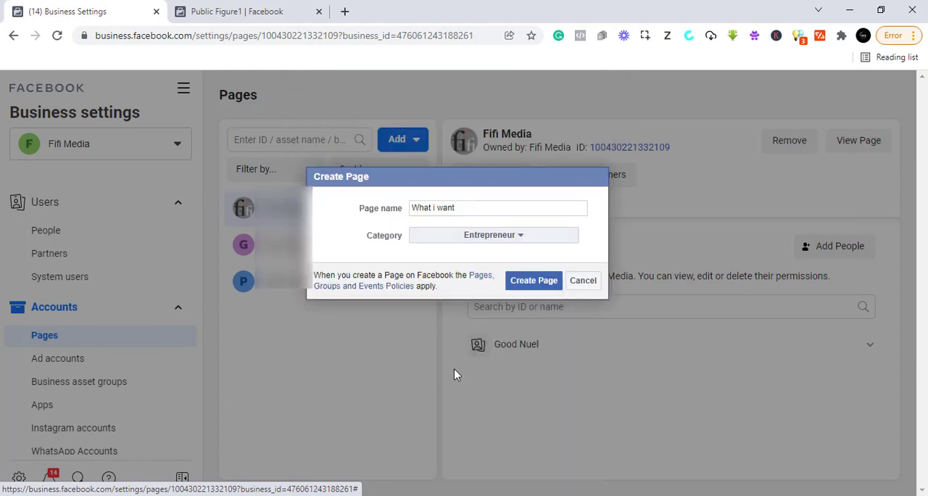
{"action": "left_click", "coordinate": [533, 283]}
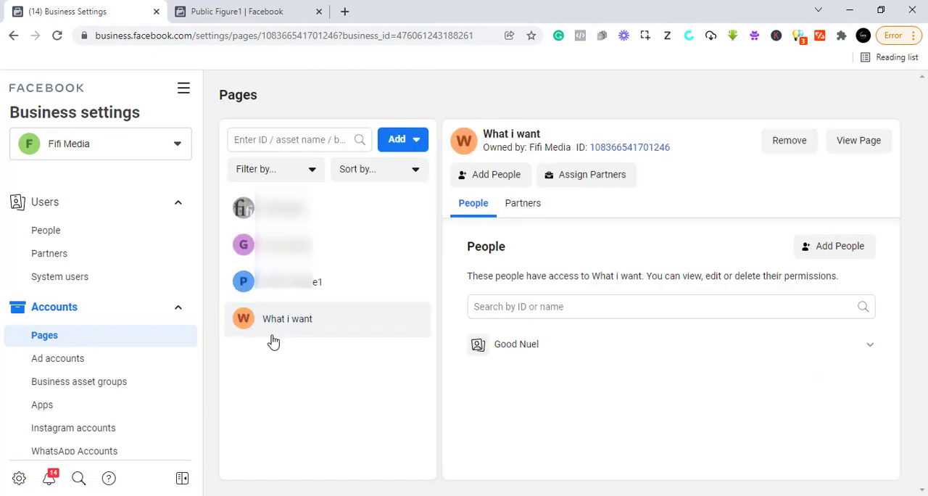
Step: Open the newly created "What i want" Page from the business settings and look over its layout
{"action": "left_click", "coordinate": [861, 142]}
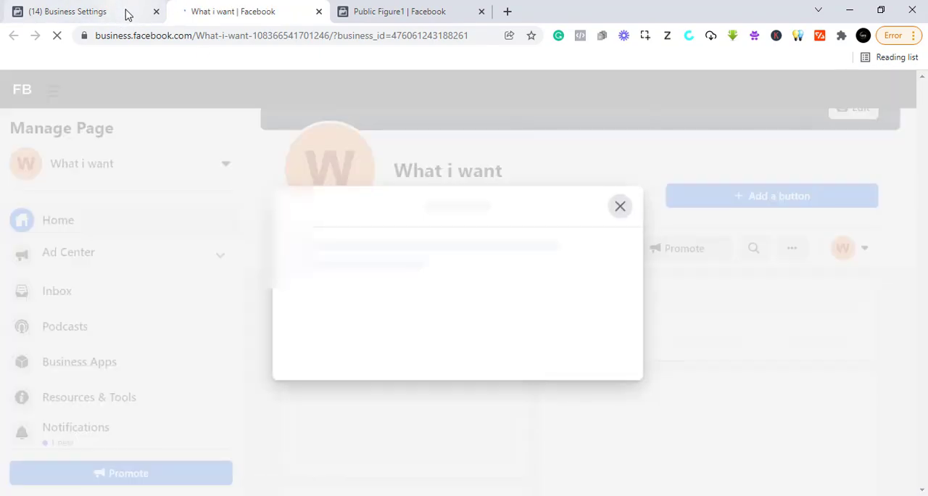
{"action": "left_click", "coordinate": [124, 10]}
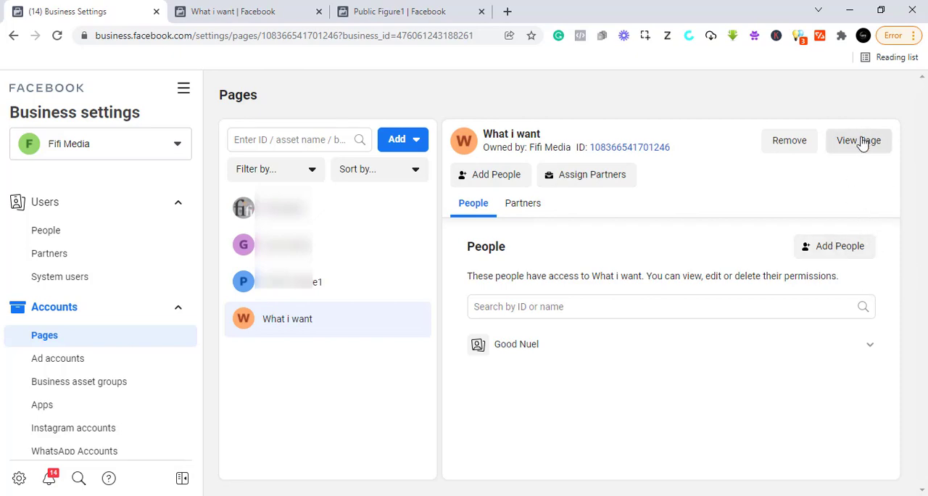
{"action": "left_click", "coordinate": [863, 143]}
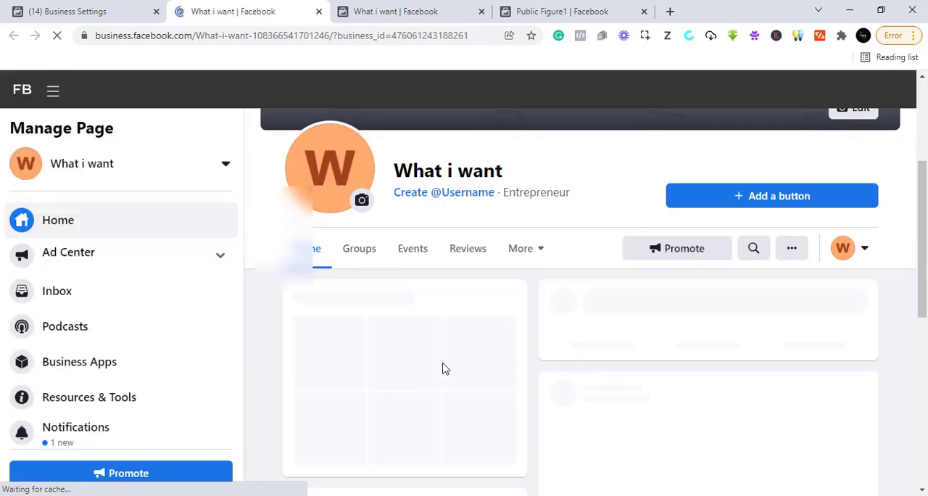
{"action": "scroll", "coordinate": [500, 309], "scroll_direction": "down", "scroll_amount": 1}
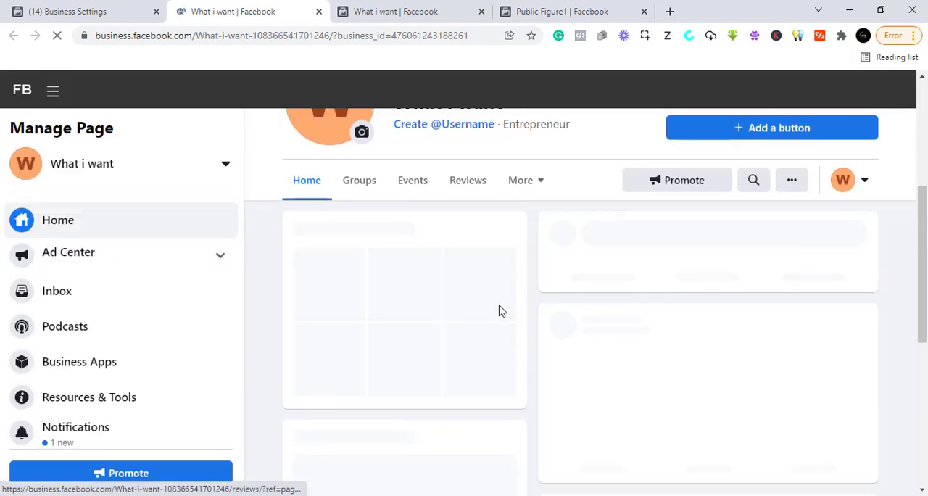
{"action": "scroll", "coordinate": [500, 309], "scroll_direction": "down", "scroll_amount": 1}
{"action": "scroll", "coordinate": [499, 309], "scroll_direction": "up", "scroll_amount": 5}
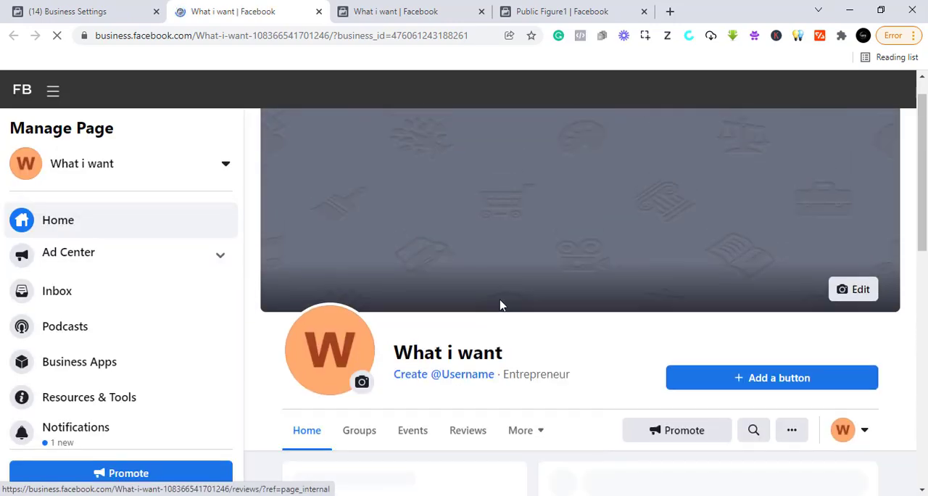
{"action": "scroll", "coordinate": [499, 305], "scroll_direction": "up", "scroll_amount": 1}
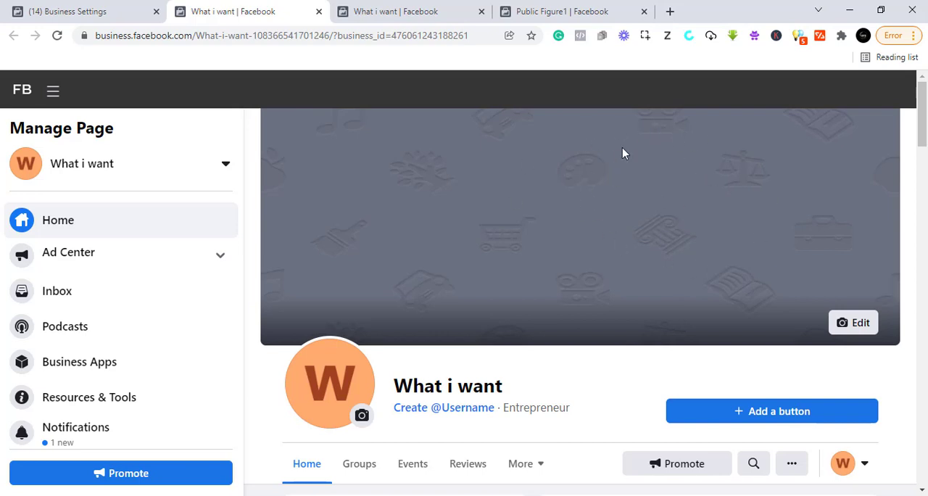
{"action": "scroll", "coordinate": [501, 286], "scroll_direction": "down", "scroll_amount": 2}
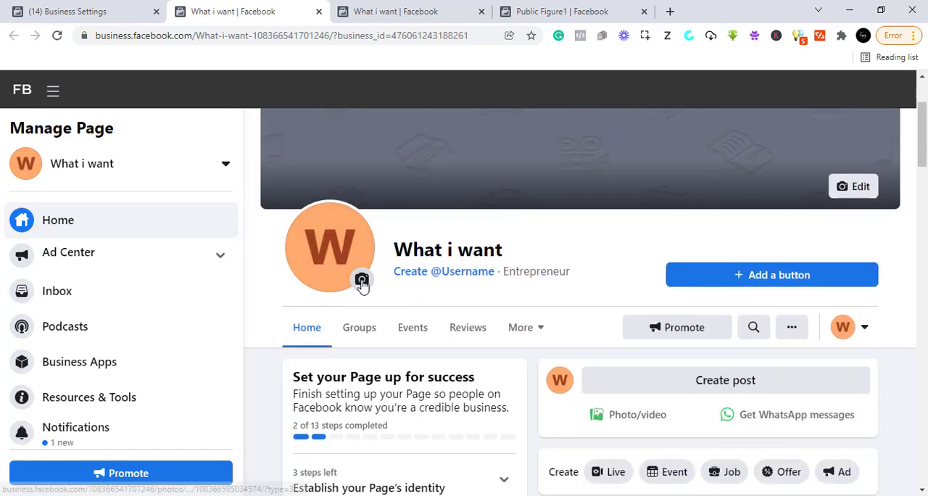
{"action": "left_click", "coordinate": [362, 280]}
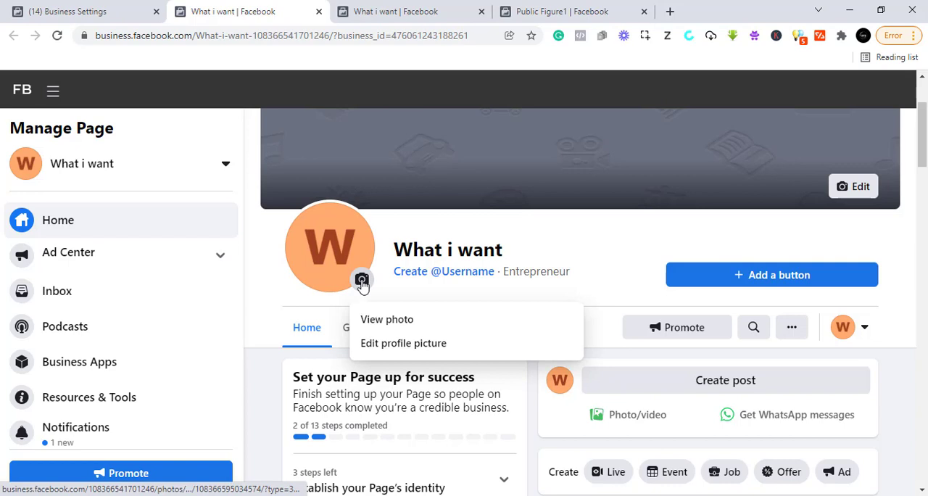
{"action": "left_click", "coordinate": [399, 346]}
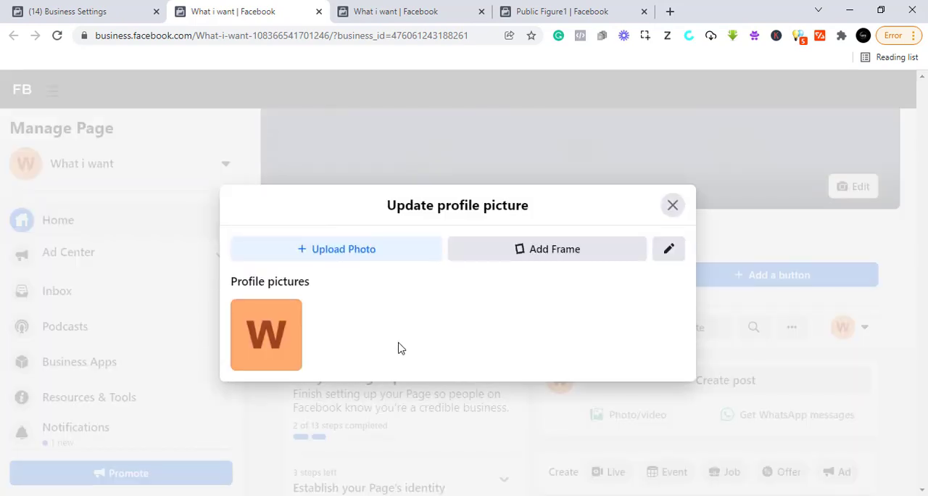
{"action": "left_click", "coordinate": [302, 255]}
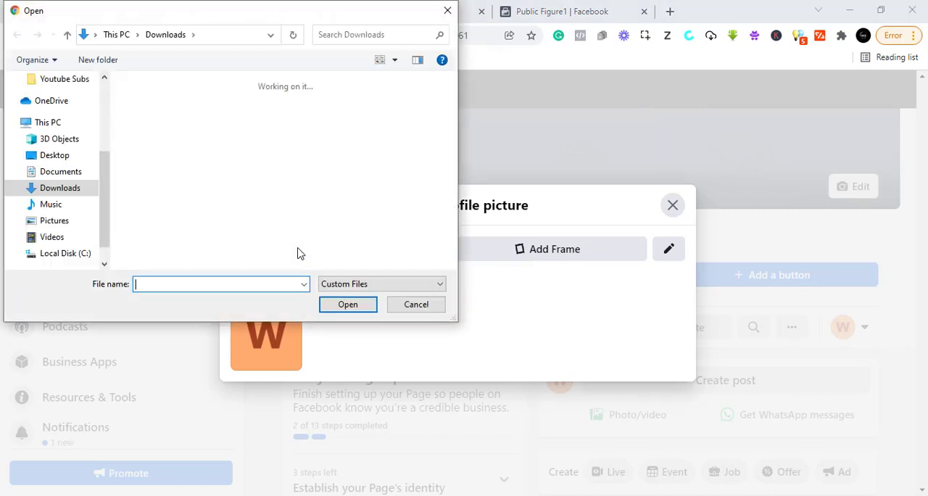
{"action": "scroll", "coordinate": [274, 247], "scroll_direction": "down", "scroll_amount": 3}
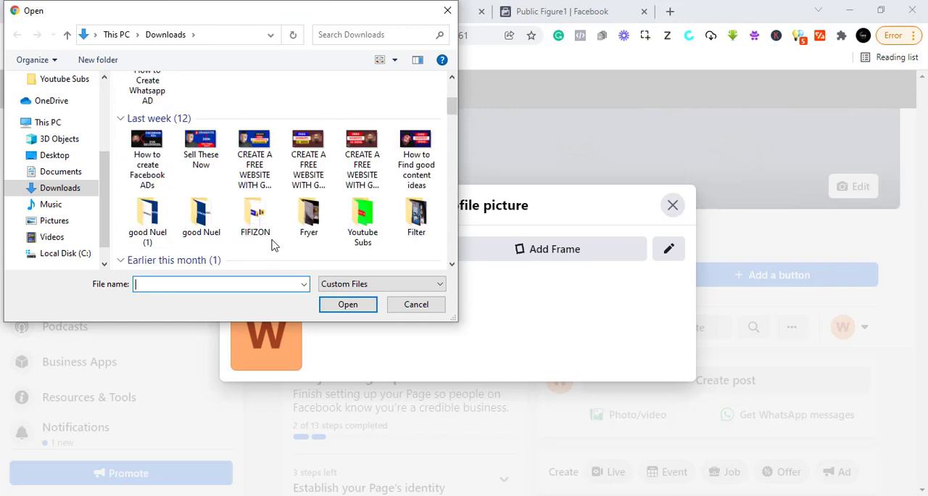
{"action": "scroll", "coordinate": [274, 247], "scroll_direction": "down", "scroll_amount": 5}
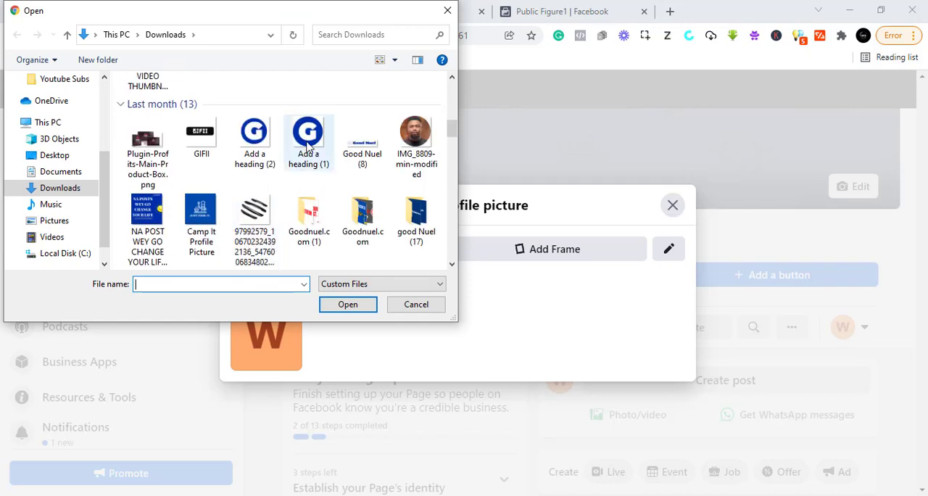
{"action": "left_click", "coordinate": [308, 149]}
{"action": "left_click", "coordinate": [348, 304]}
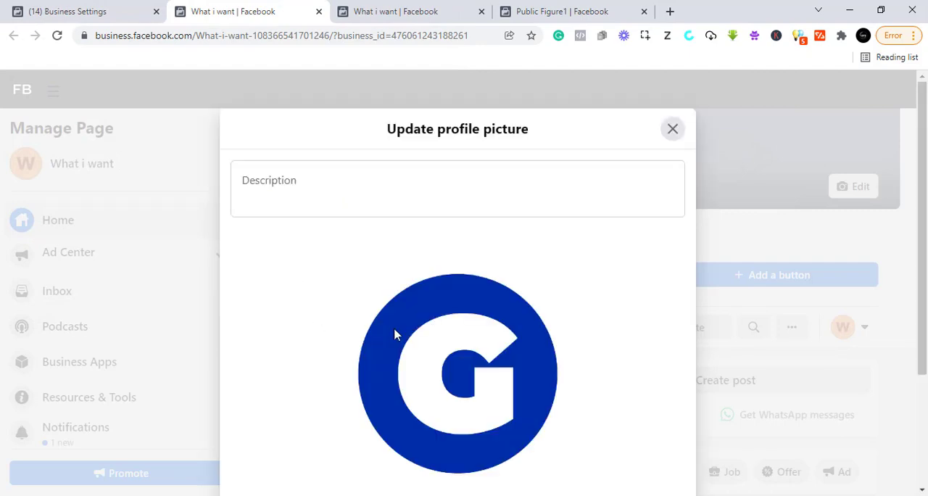
Step: Check the preview of the uploaded profile picture and save it without a description
{"action": "scroll", "coordinate": [371, 376], "scroll_direction": "down", "scroll_amount": 2}
{"action": "scroll", "coordinate": [362, 363], "scroll_direction": "up", "scroll_amount": 2}
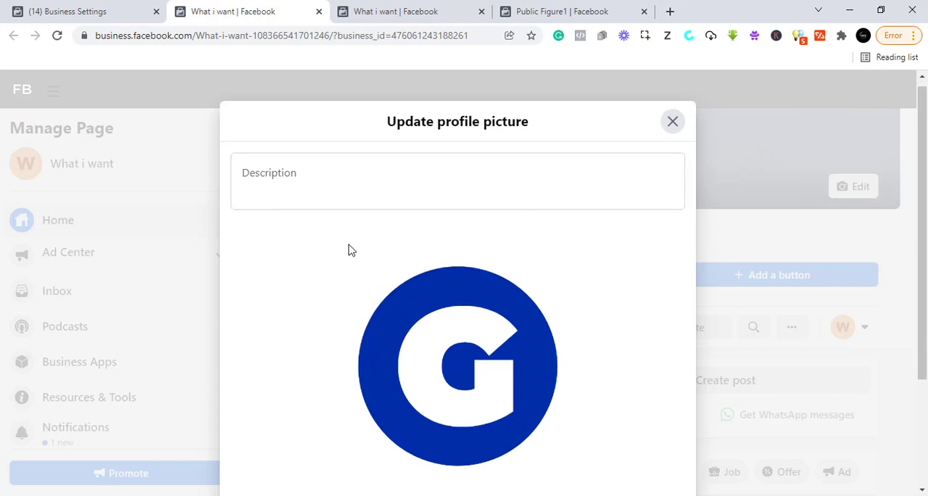
{"action": "scroll", "coordinate": [350, 251], "scroll_direction": "down", "scroll_amount": 3}
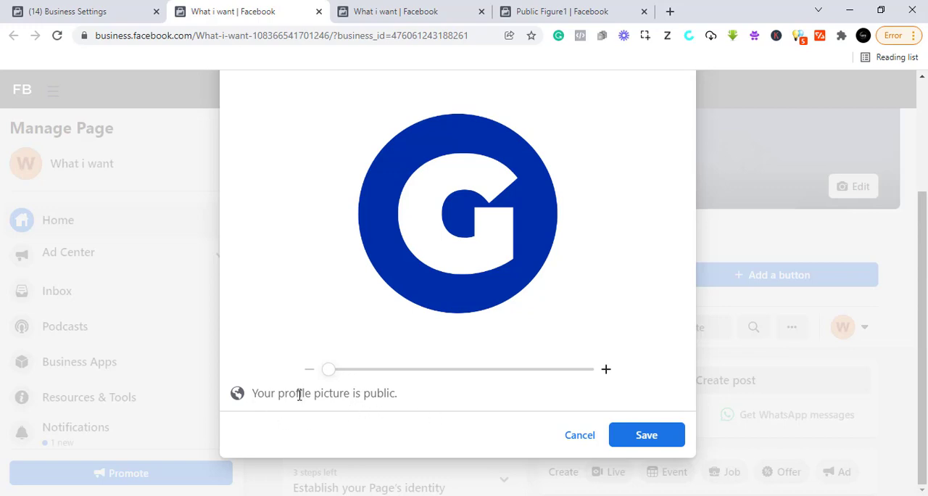
{"action": "left_click", "coordinate": [646, 438]}
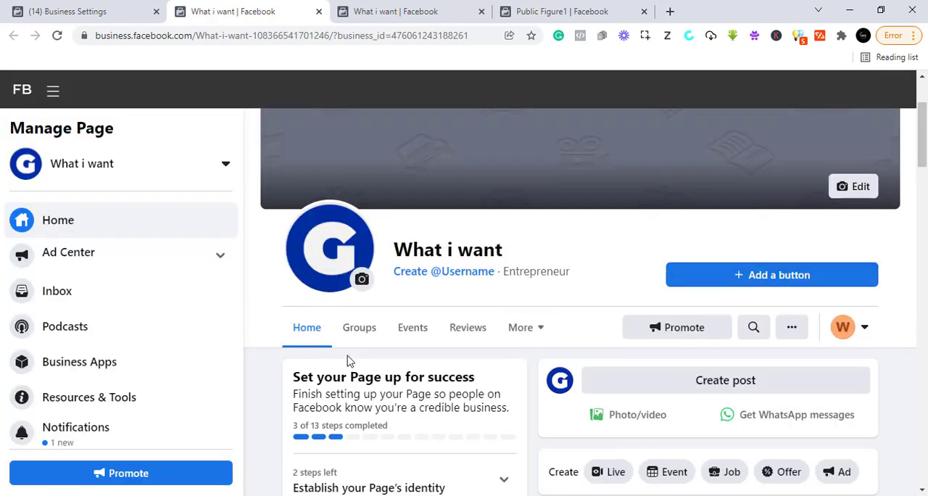
Step: Start adding an action button to the Page, review the available actions and choose Shop on Website
{"action": "scroll", "coordinate": [351, 362], "scroll_direction": "down", "scroll_amount": 2}
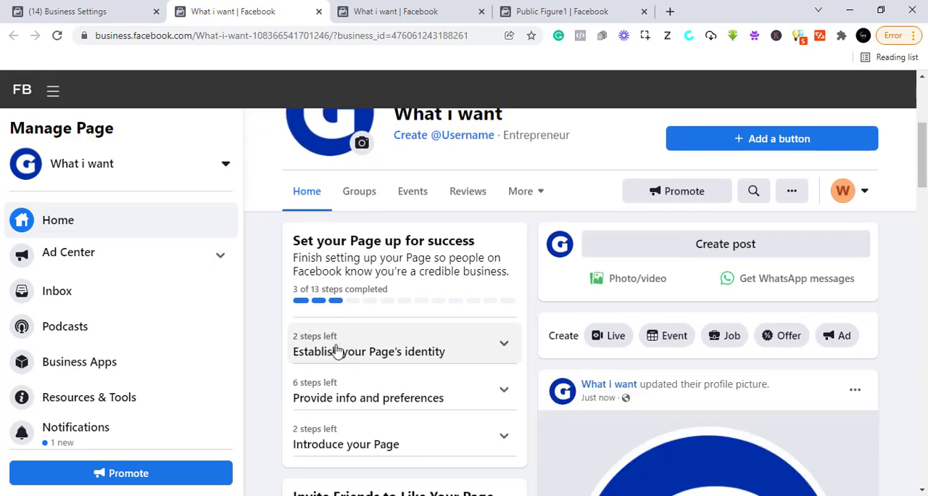
{"action": "scroll", "coordinate": [338, 351], "scroll_direction": "down", "scroll_amount": 1}
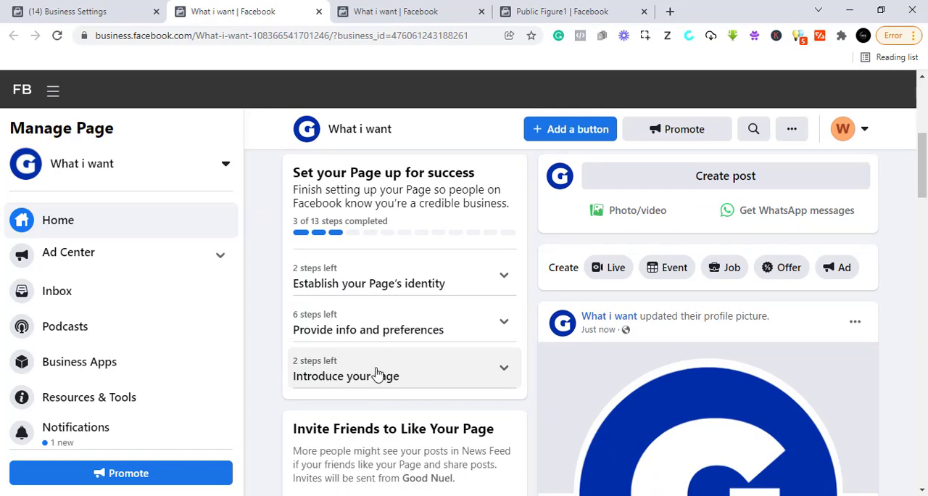
{"action": "scroll", "coordinate": [443, 366], "scroll_direction": "down", "scroll_amount": 2}
{"action": "scroll", "coordinate": [478, 362], "scroll_direction": "up", "scroll_amount": 5}
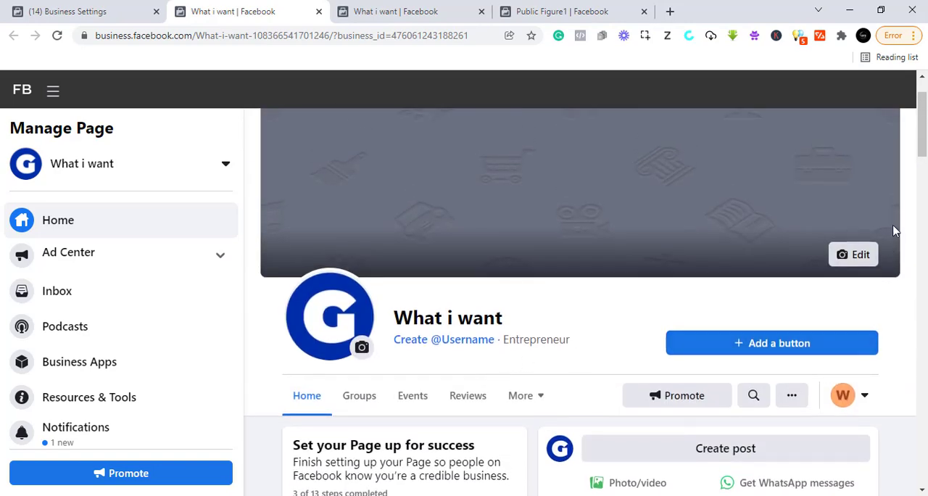
{"action": "left_click", "coordinate": [759, 346]}
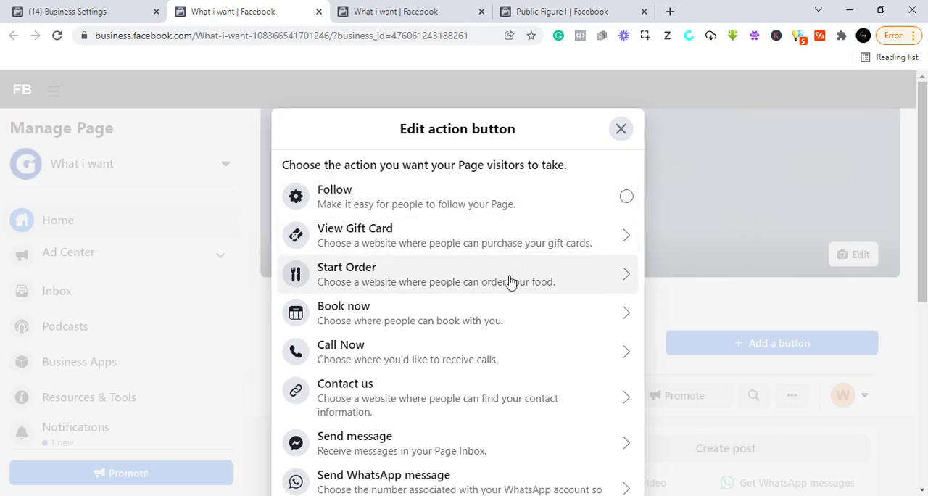
{"action": "scroll", "coordinate": [507, 283], "scroll_direction": "down", "scroll_amount": 1}
{"action": "scroll", "coordinate": [435, 315], "scroll_direction": "down", "scroll_amount": 1}
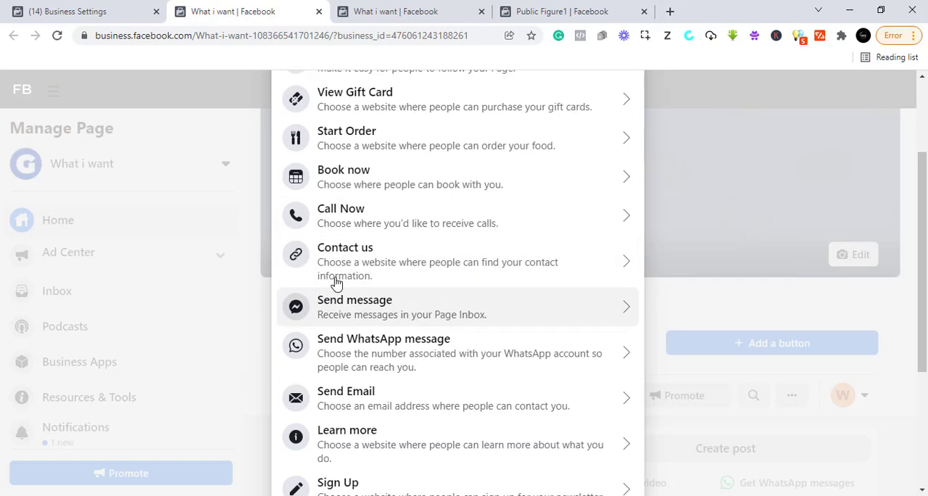
{"action": "scroll", "coordinate": [377, 359], "scroll_direction": "down", "scroll_amount": 2}
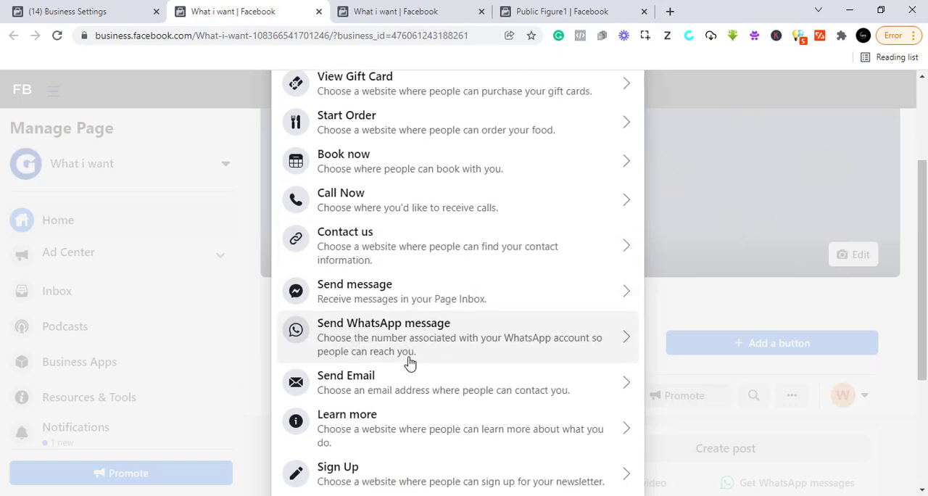
{"action": "scroll", "coordinate": [433, 377], "scroll_direction": "down", "scroll_amount": 1}
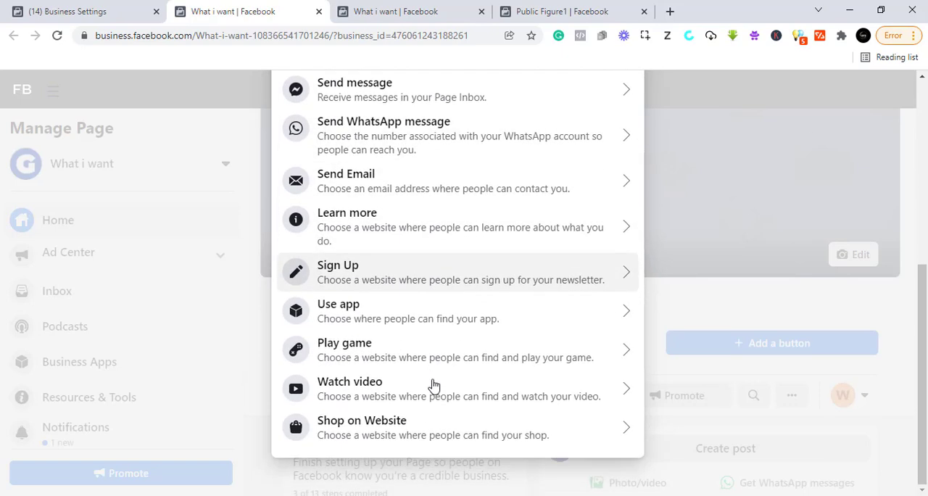
{"action": "scroll", "coordinate": [406, 388], "scroll_direction": "up", "scroll_amount": 1}
{"action": "scroll", "coordinate": [399, 386], "scroll_direction": "down", "scroll_amount": 1}
{"action": "left_click", "coordinate": [364, 427]}
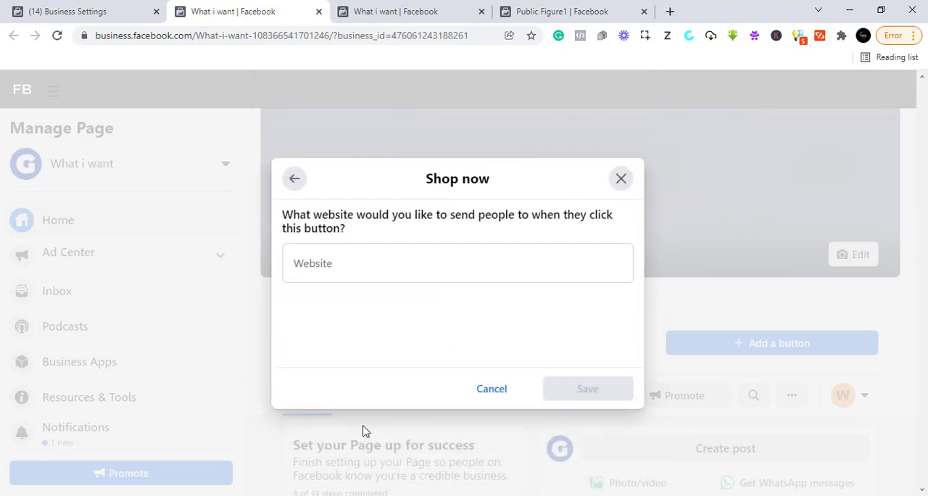
Step: Set the shop button's destination website to goodnuel.co and save the button
{"action": "left_click", "coordinate": [331, 269]}
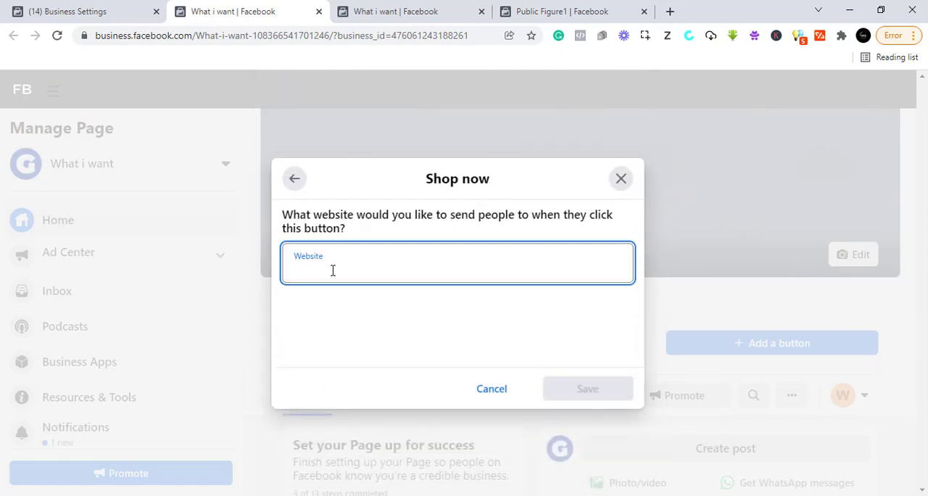
{"action": "type", "text": "goodnue"}
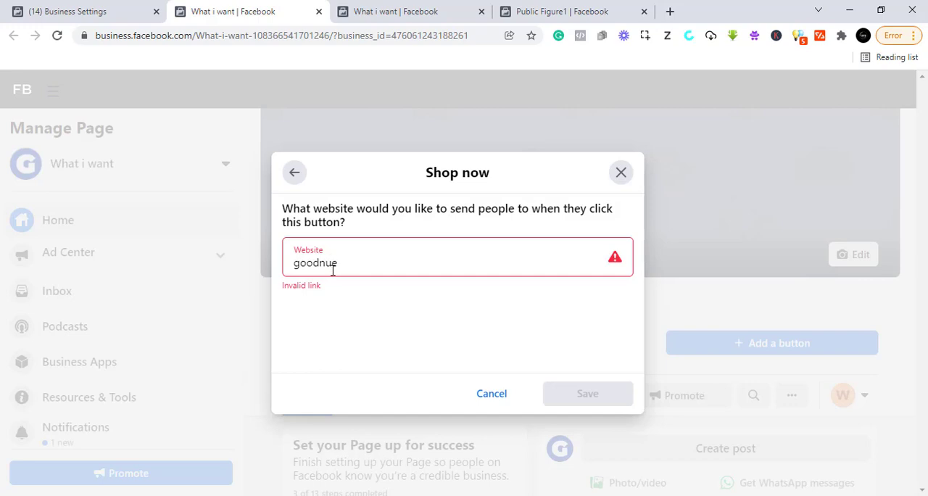
{"action": "type", "text": "l"}
{"action": "key", "text": "BackSpace"}
{"action": "type", "text": ".com"}
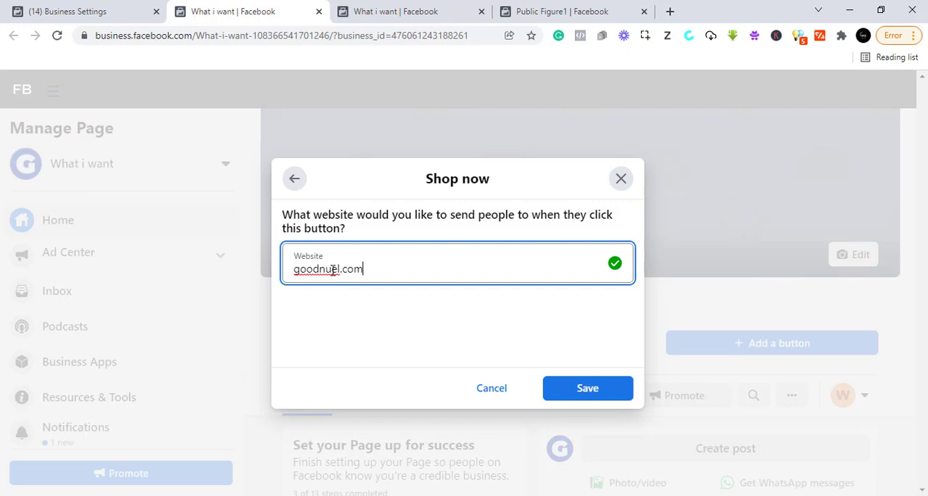
{"action": "left_click", "coordinate": [581, 391]}
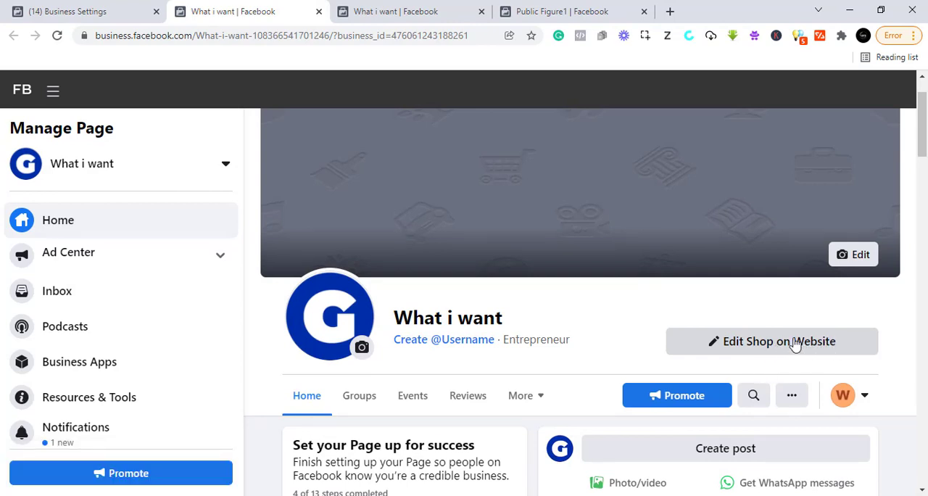
Step: Upload "How to Create Whatsapp AD" from Downloads as the Page's cover photo, reposition it to show the WhatsApp logo and SELL heading, and save
{"action": "scroll", "coordinate": [768, 352], "scroll_direction": "down", "scroll_amount": 2}
{"action": "scroll", "coordinate": [601, 374], "scroll_direction": "up", "scroll_amount": 3}
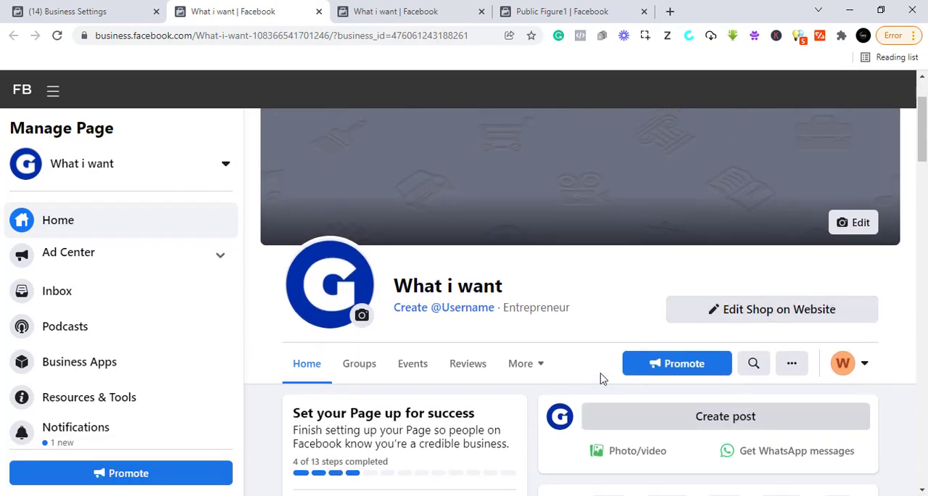
{"action": "left_click", "coordinate": [855, 322]}
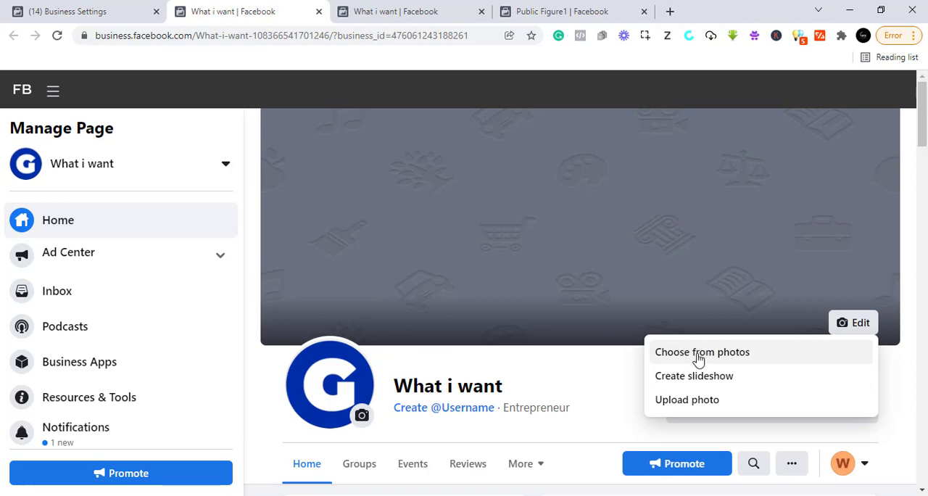
{"action": "left_click", "coordinate": [688, 401]}
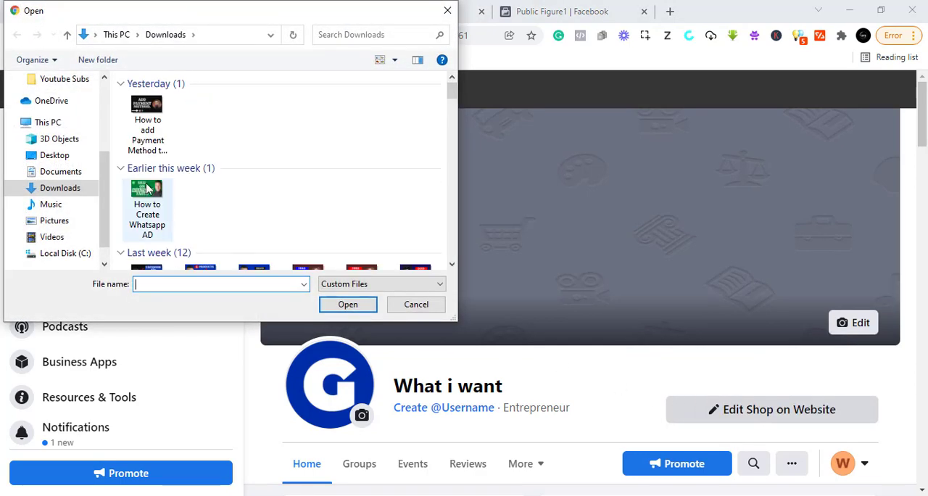
{"action": "left_click", "coordinate": [155, 204]}
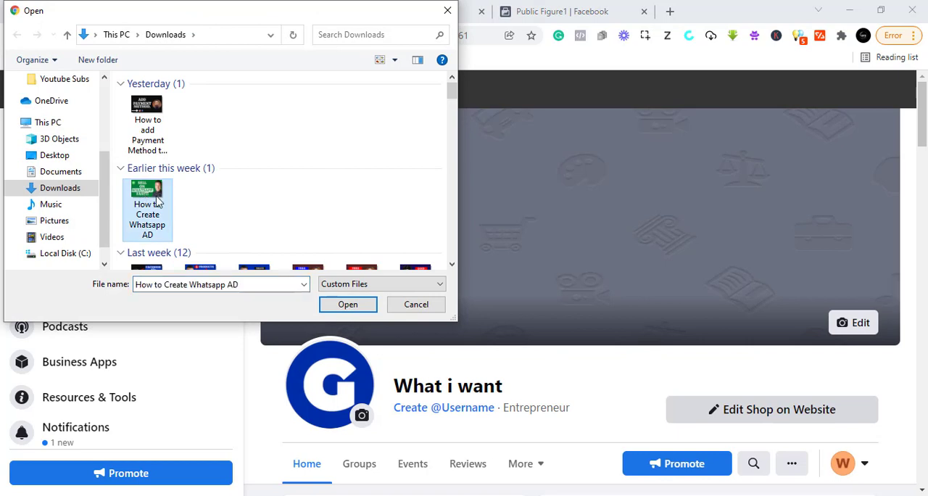
{"action": "left_click", "coordinate": [347, 305]}
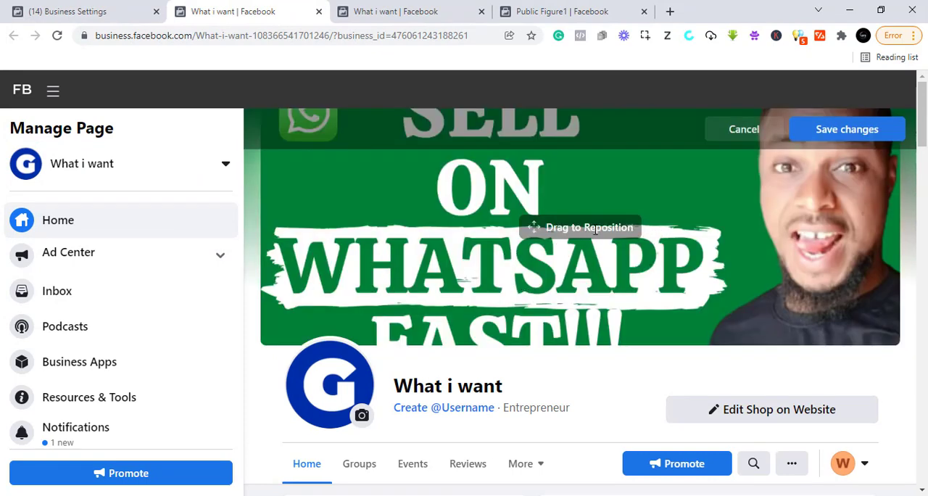
{"action": "left_click_drag", "start_coordinate": [439, 258], "coordinate": [495, 360]}
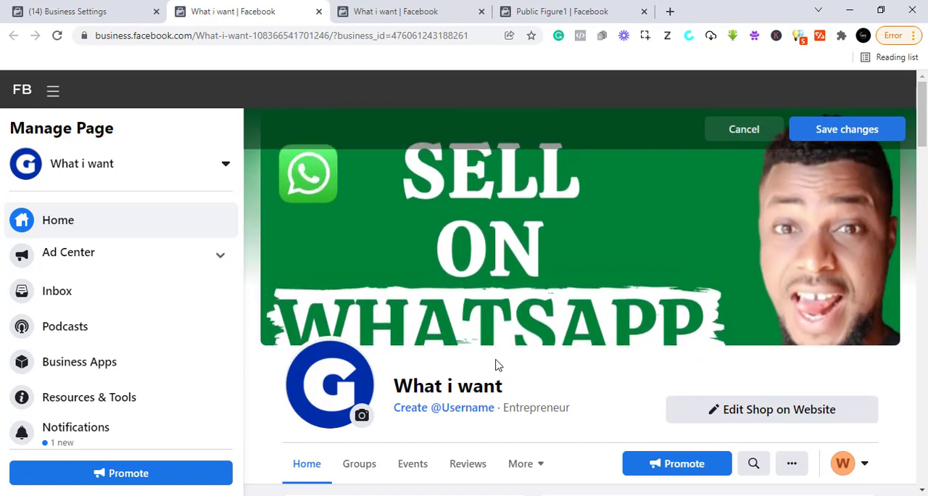
{"action": "left_click", "coordinate": [852, 130]}
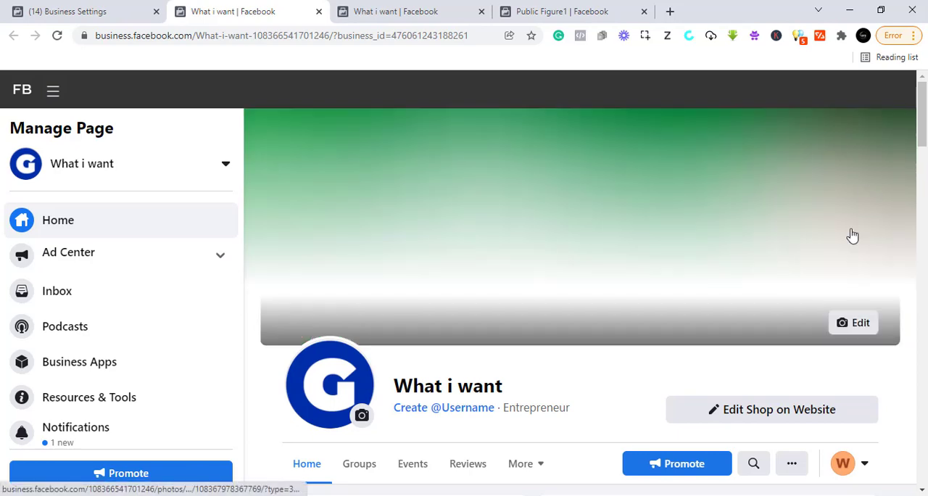
Step: Examine the updated Page, including its setup checklist, posting options, management options and other available Page actions
{"action": "scroll", "coordinate": [605, 289], "scroll_direction": "down", "scroll_amount": 4}
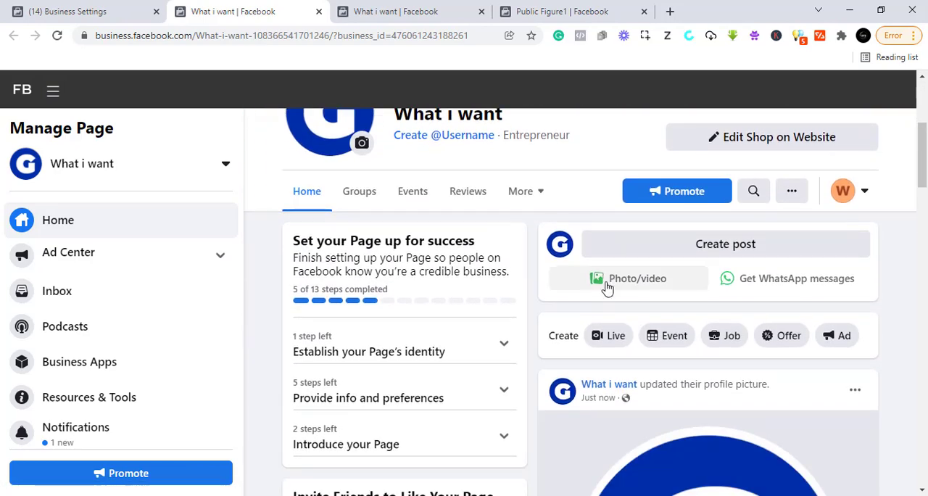
{"action": "scroll", "coordinate": [607, 287], "scroll_direction": "down", "scroll_amount": 5}
{"action": "scroll", "coordinate": [602, 284], "scroll_direction": "up", "scroll_amount": 2}
{"action": "scroll", "coordinate": [598, 282], "scroll_direction": "up", "scroll_amount": 4}
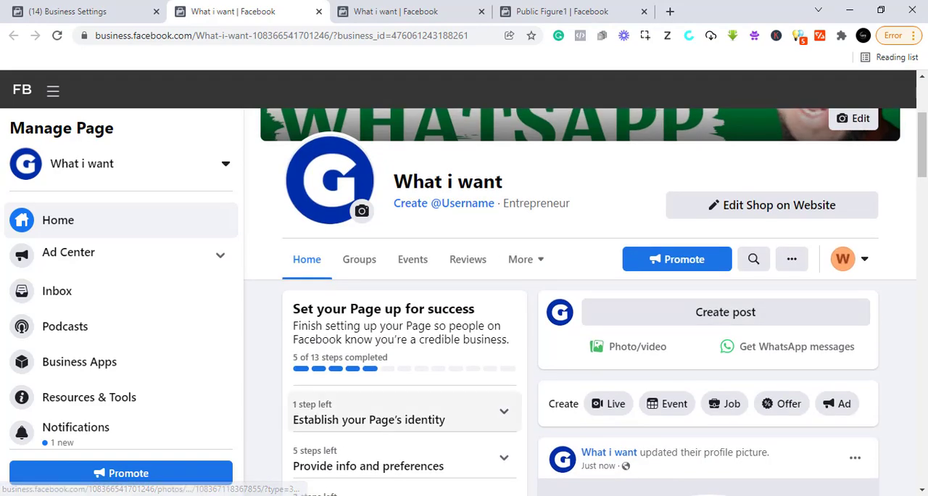
{"action": "scroll", "coordinate": [134, 362], "scroll_direction": "down", "scroll_amount": 3}
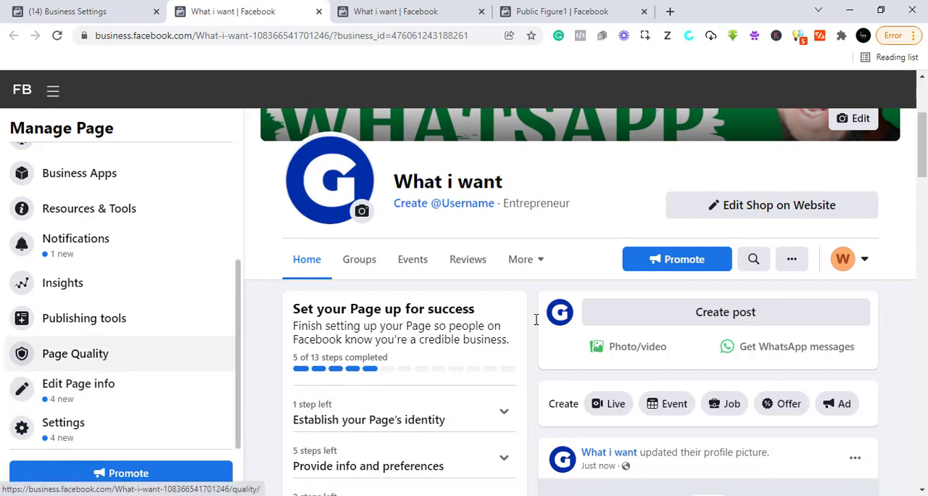
{"action": "left_click", "coordinate": [795, 265]}
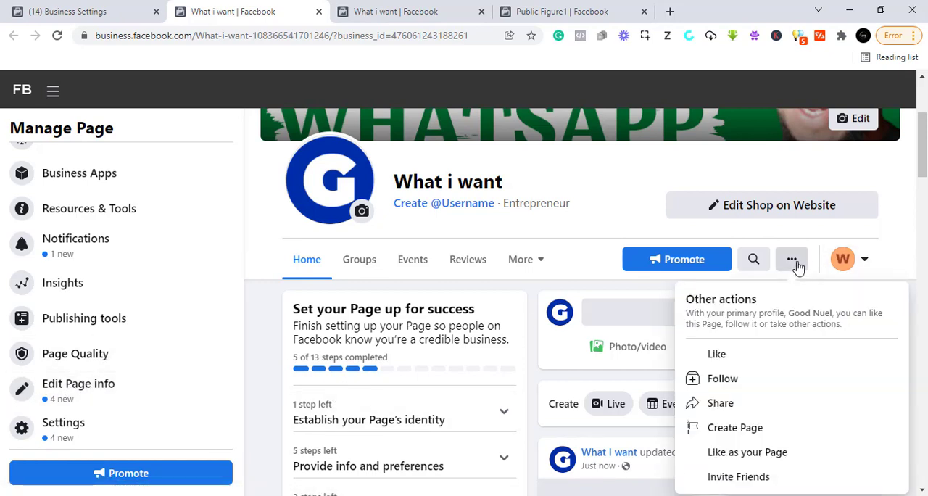
{"action": "left_click", "coordinate": [795, 266]}
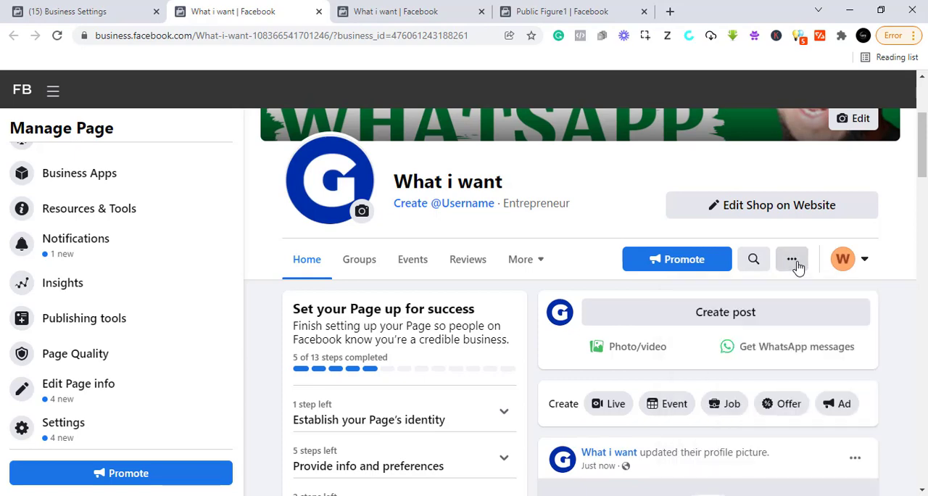
{"action": "scroll", "coordinate": [466, 373], "scroll_direction": "up", "scroll_amount": 3}
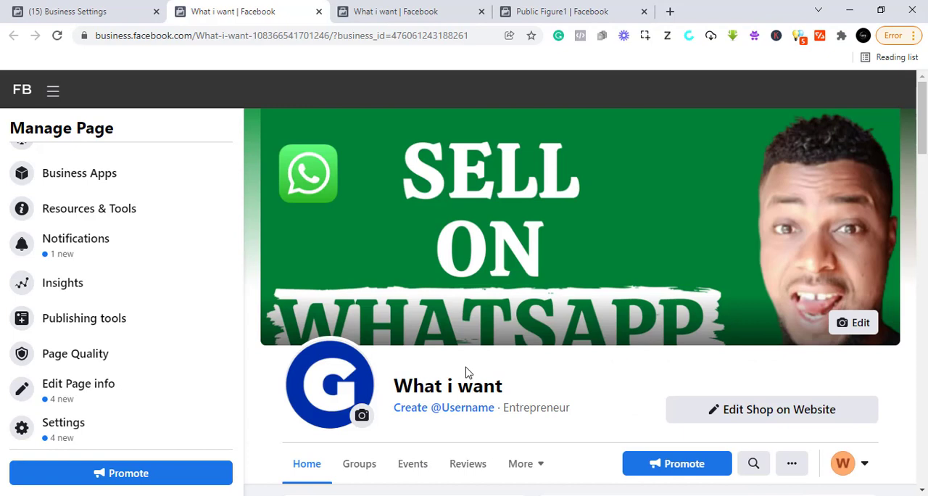
{"action": "scroll", "coordinate": [607, 319], "scroll_direction": "down", "scroll_amount": 3}
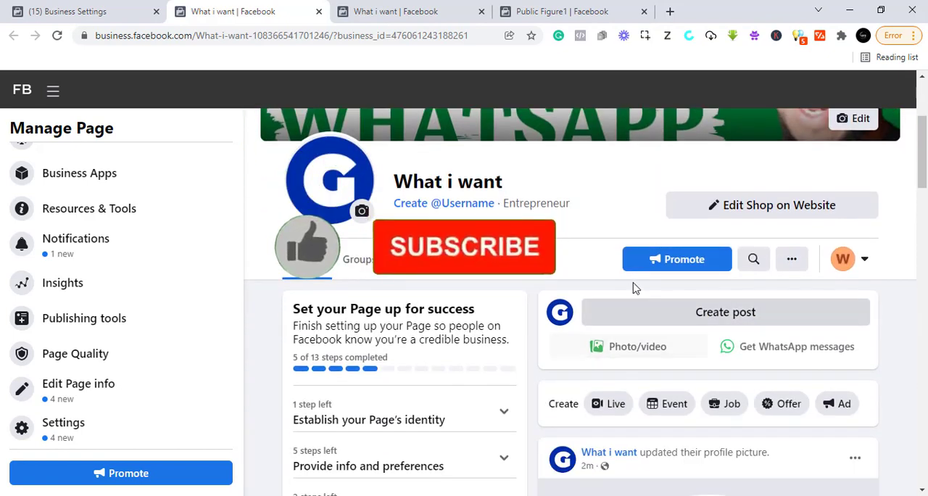